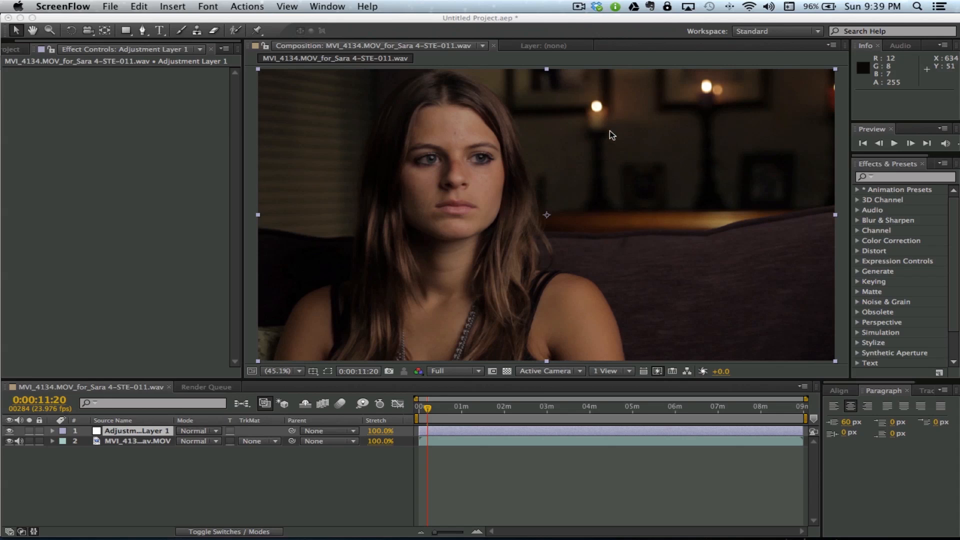
Add a second adjustment layer to the composition above the existing adjustment layer.
click(622, 462)
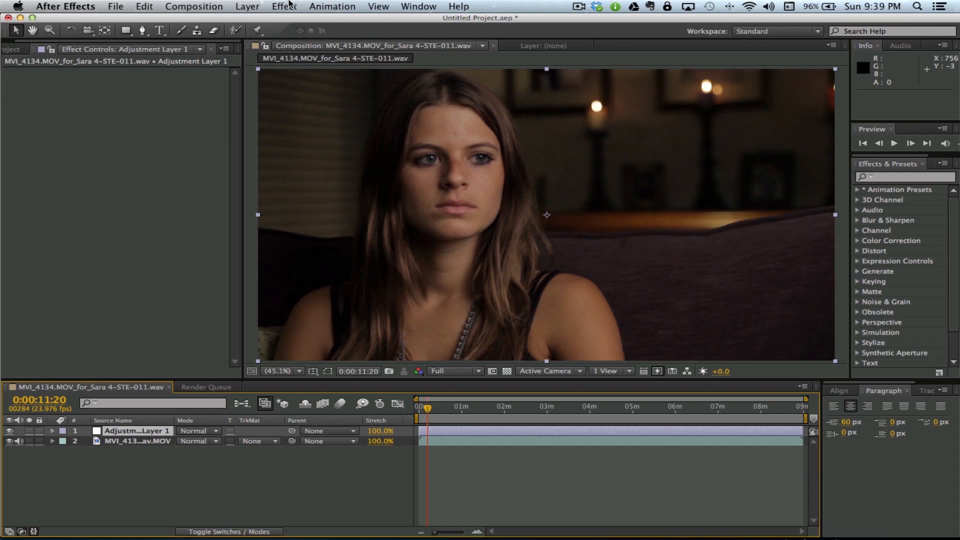
click(264, 5)
mouse_move(263, 21)
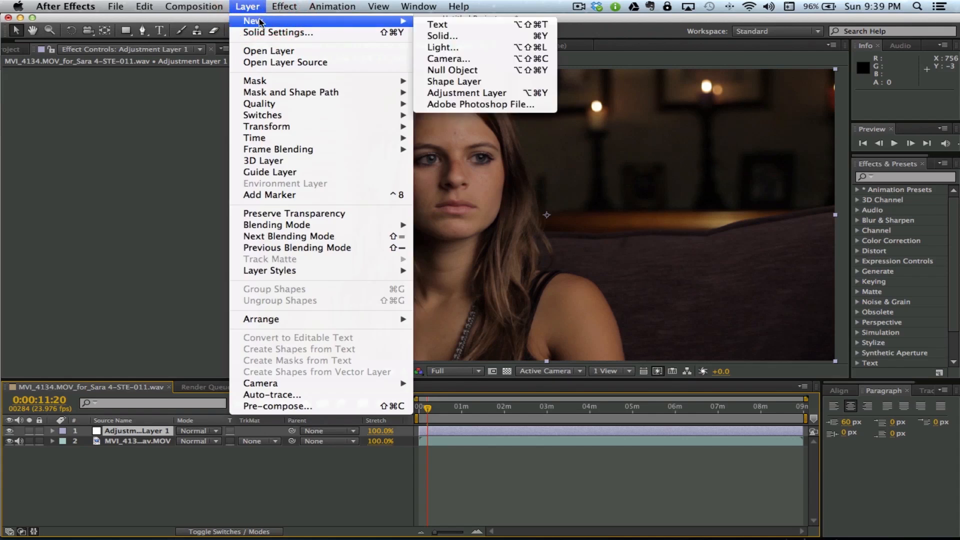
click(456, 93)
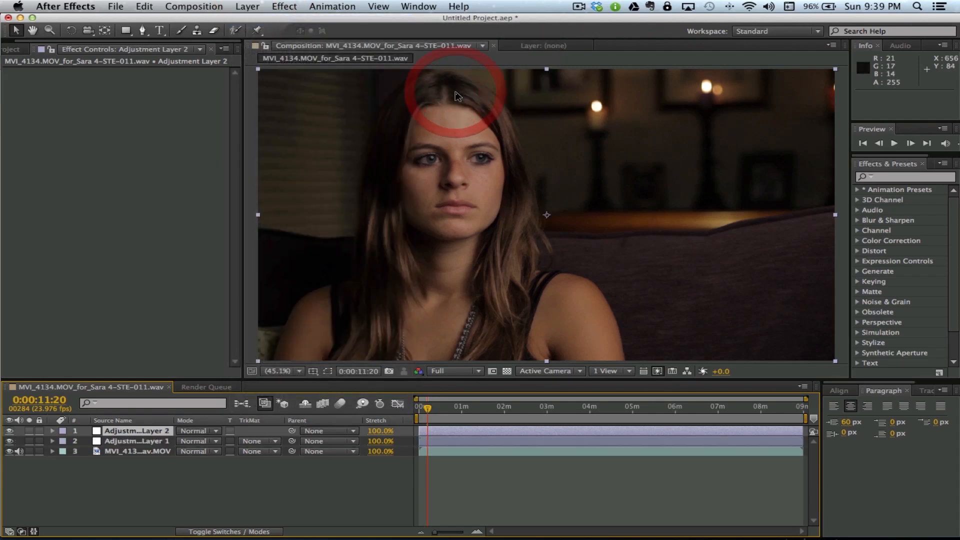
Rename the lower adjustment layer, Adjustment Layer 1, as Color Correction.
click(450, 441)
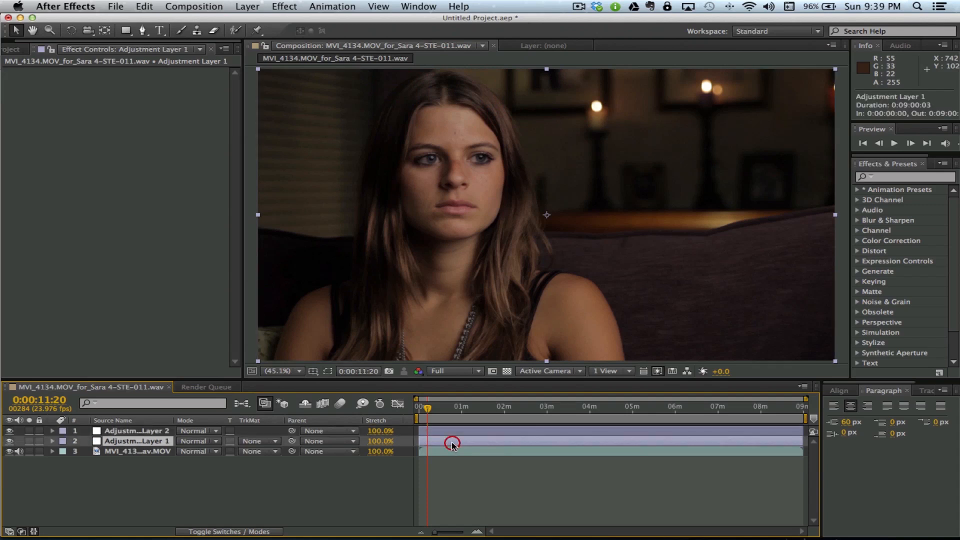
right_click(155, 444)
click(186, 525)
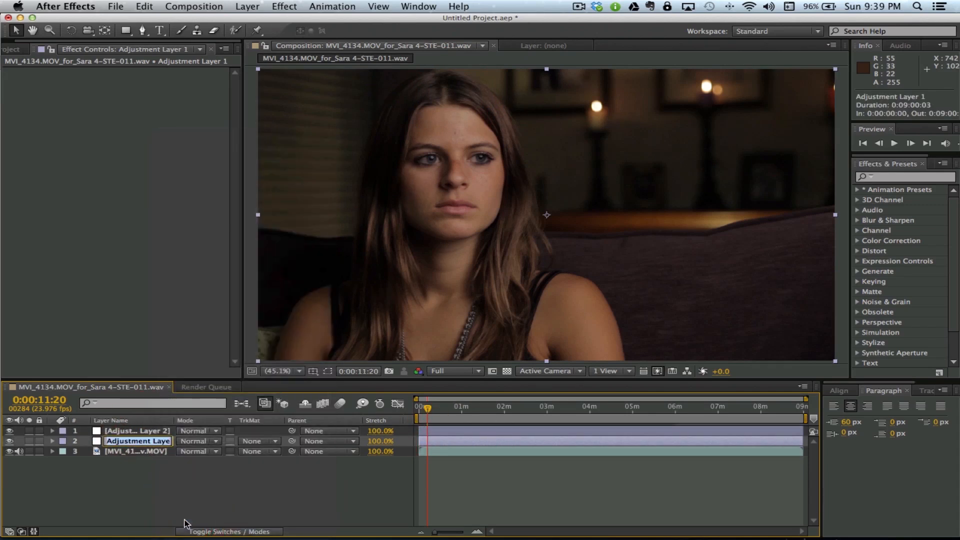
text(Color)
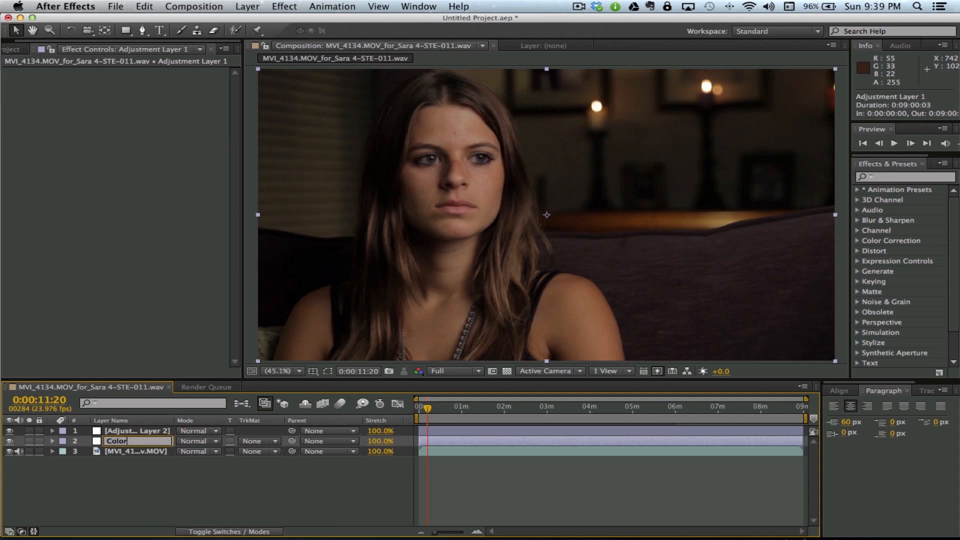
text( Correction)
key(Return)
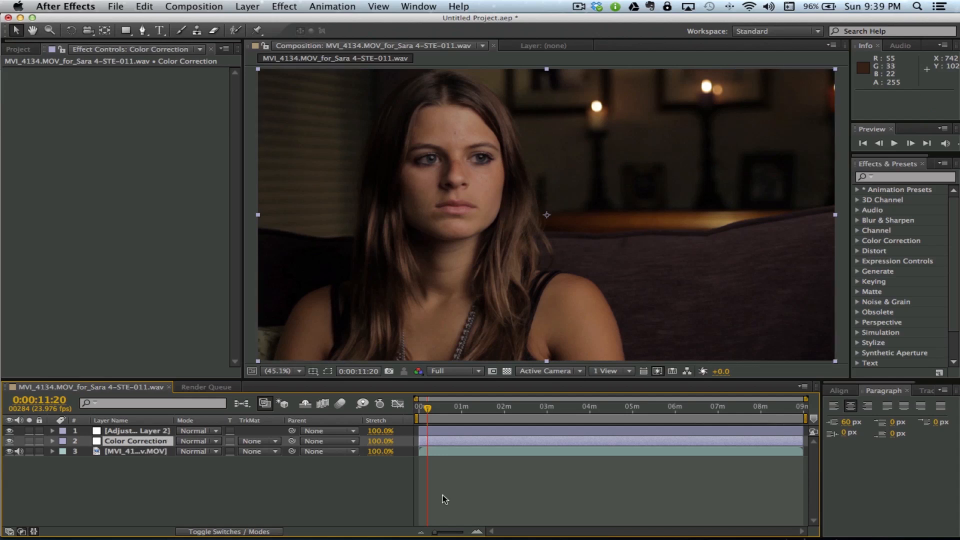
Apply the SA Color Finesse 3 effect to the Color Correction layer and open its full interface.
click(446, 439)
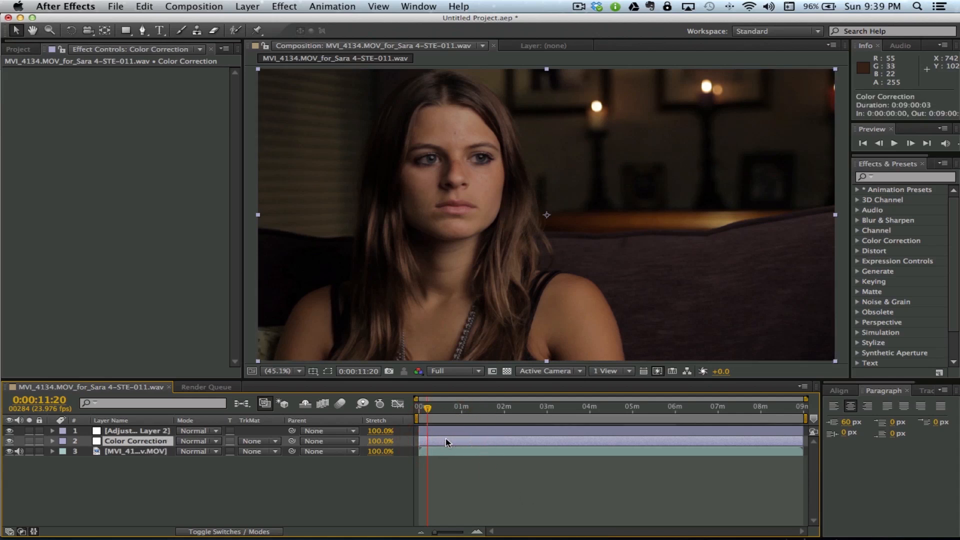
click(284, 6)
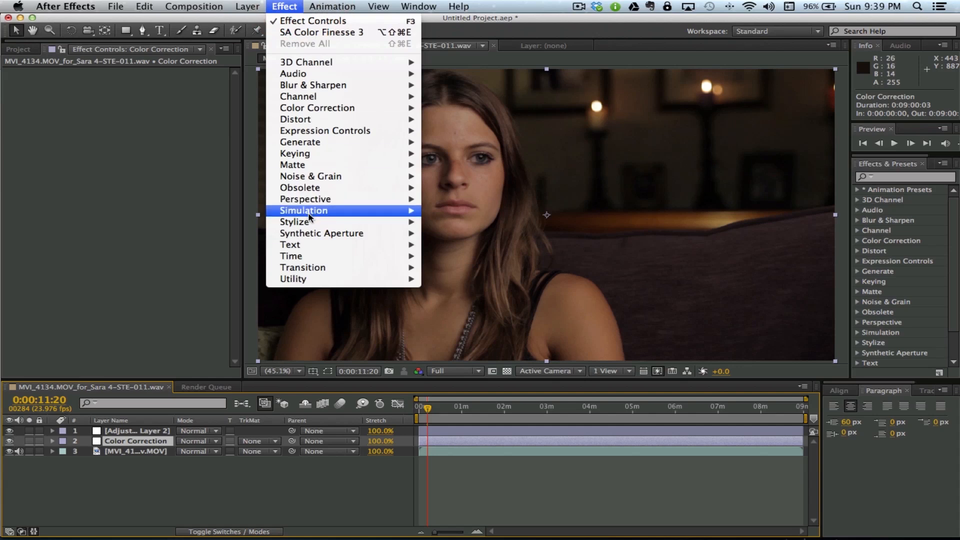
mouse_move(320, 232)
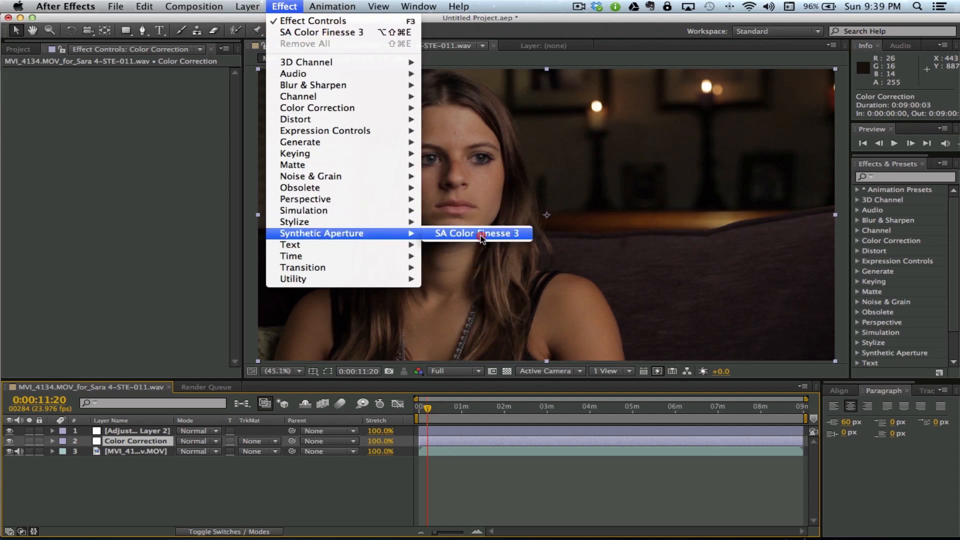
click(482, 239)
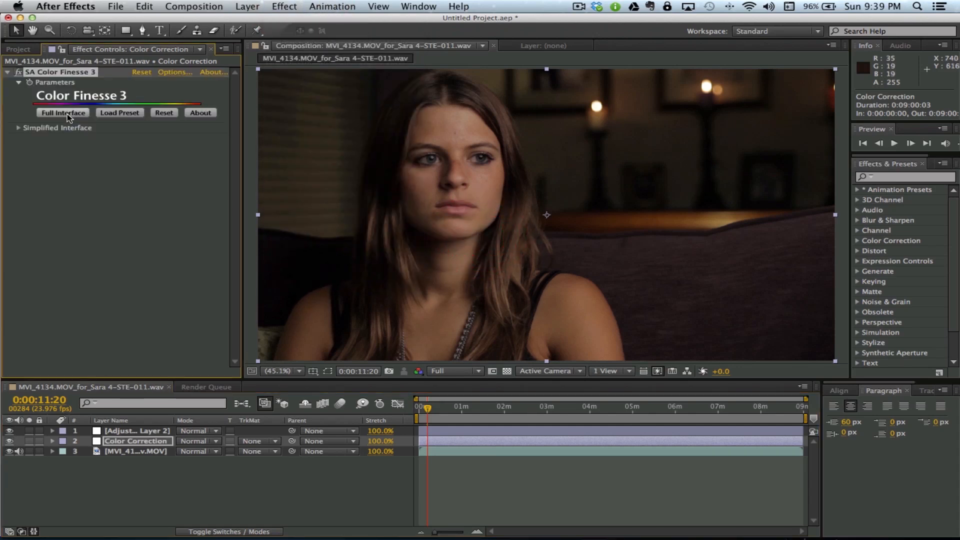
click(65, 114)
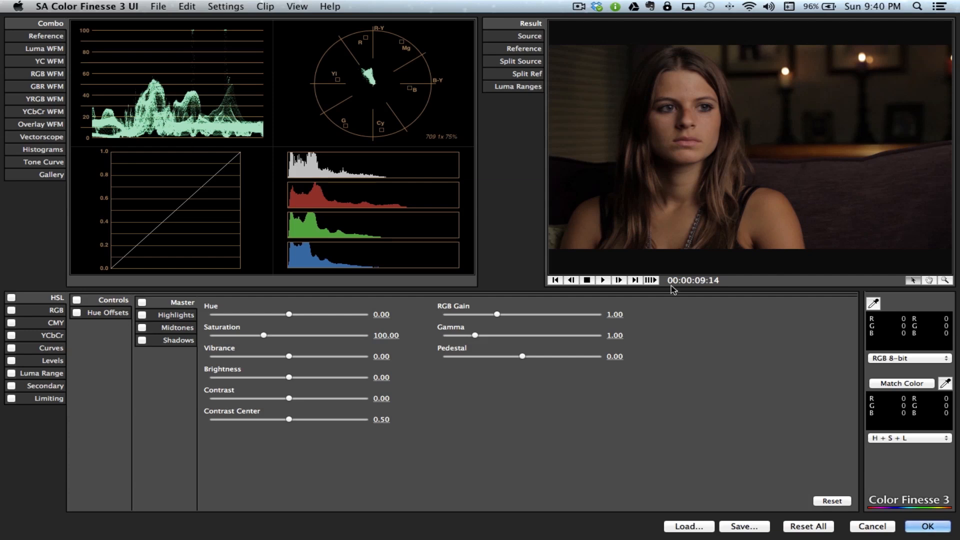
Compare the source image with the result and switch the scope display to the RGB waveform.
click(525, 39)
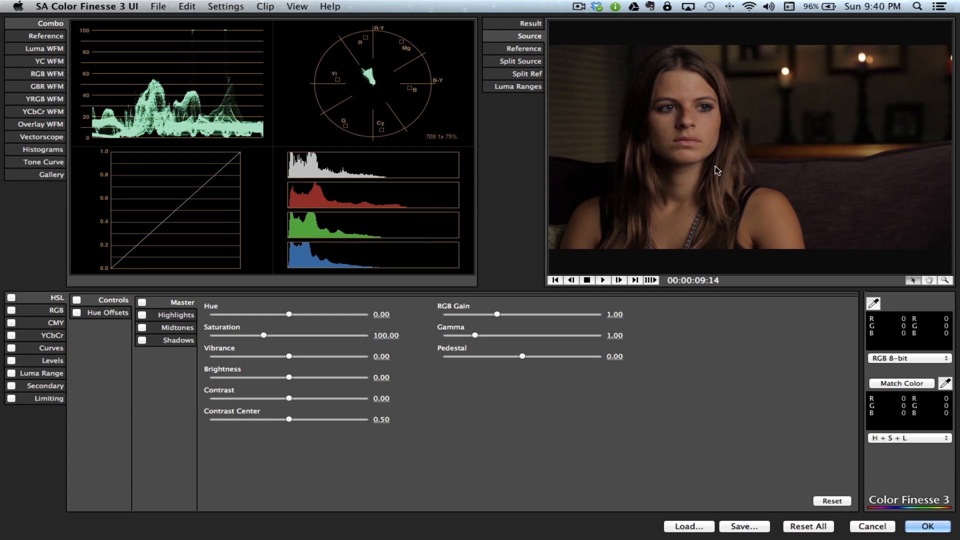
click(536, 24)
click(534, 36)
click(52, 75)
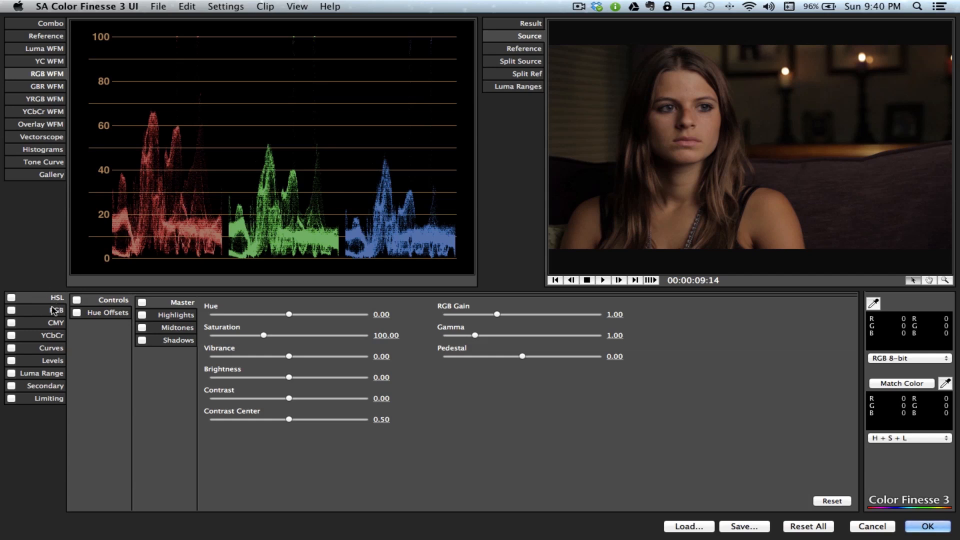
Examine the hue offset wheels and the RGB, Curves and Levels correction controls.
click(117, 313)
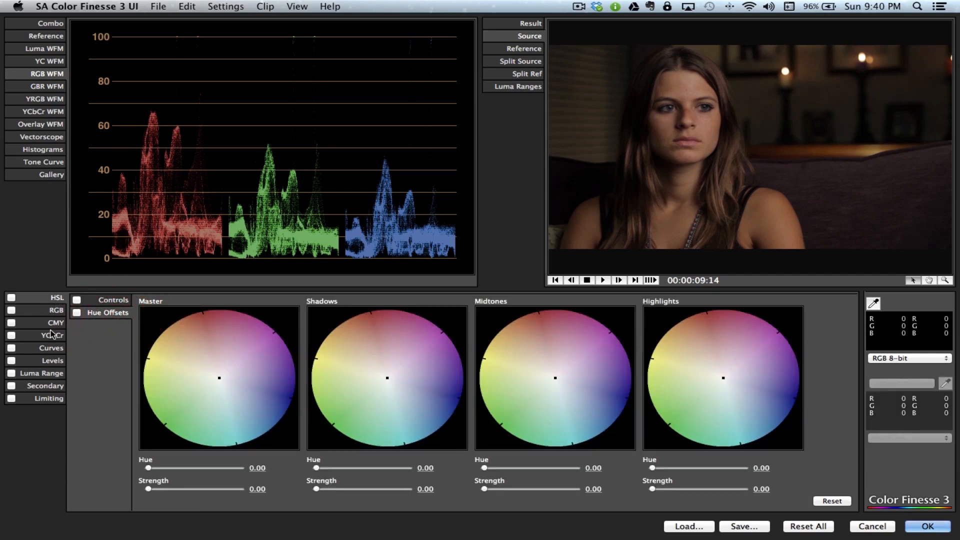
click(55, 309)
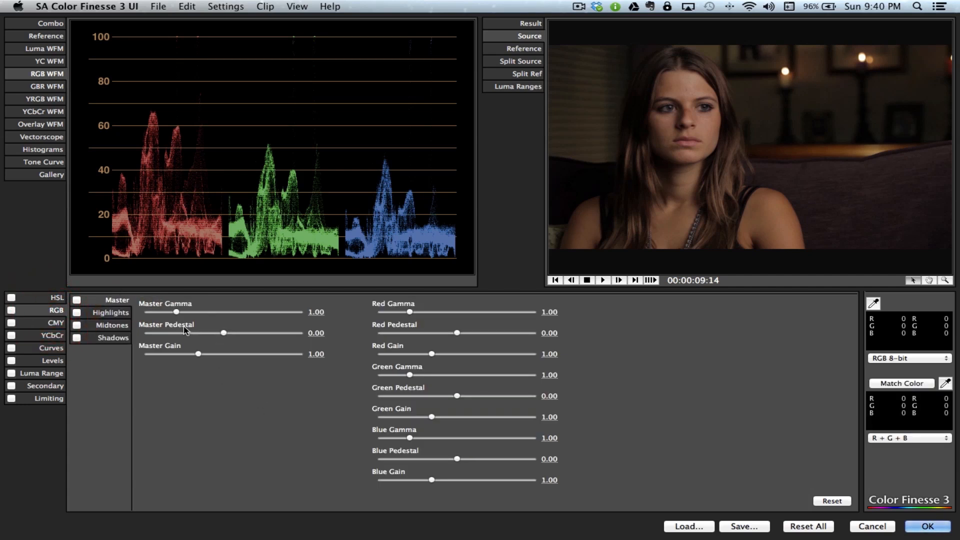
click(52, 348)
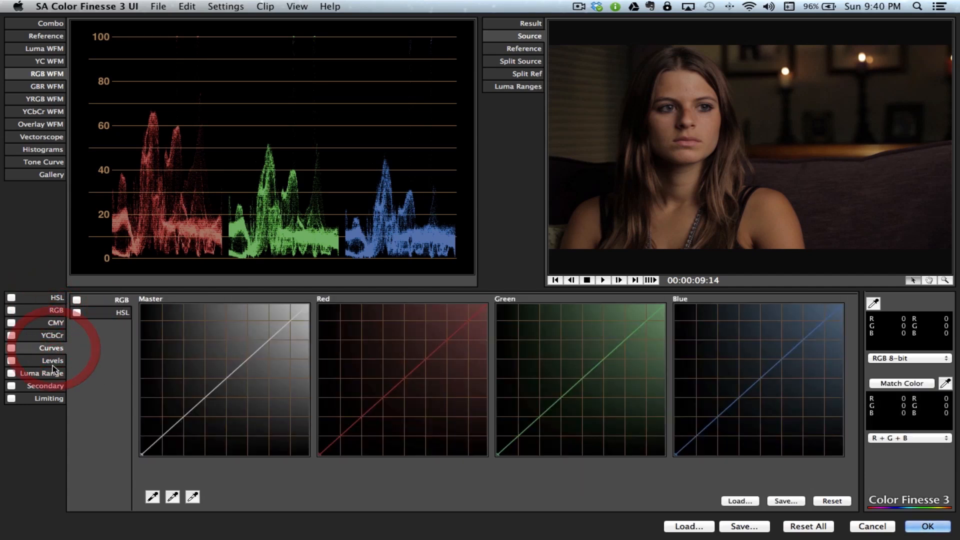
click(52, 360)
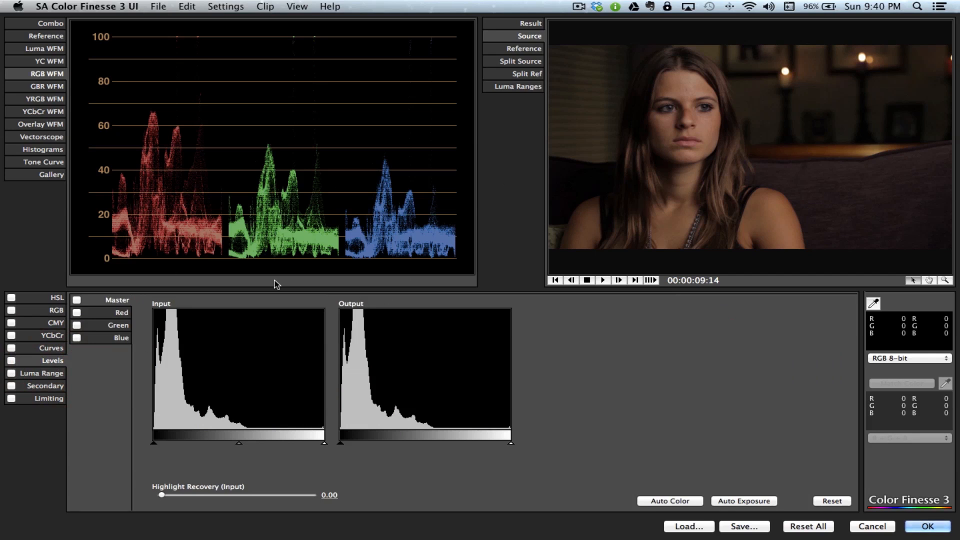
In the RGB master controls, set Master Gain to 1.52, Blue Gain to 1.41 and Green Gain to 1.27 while viewing the result.
click(63, 311)
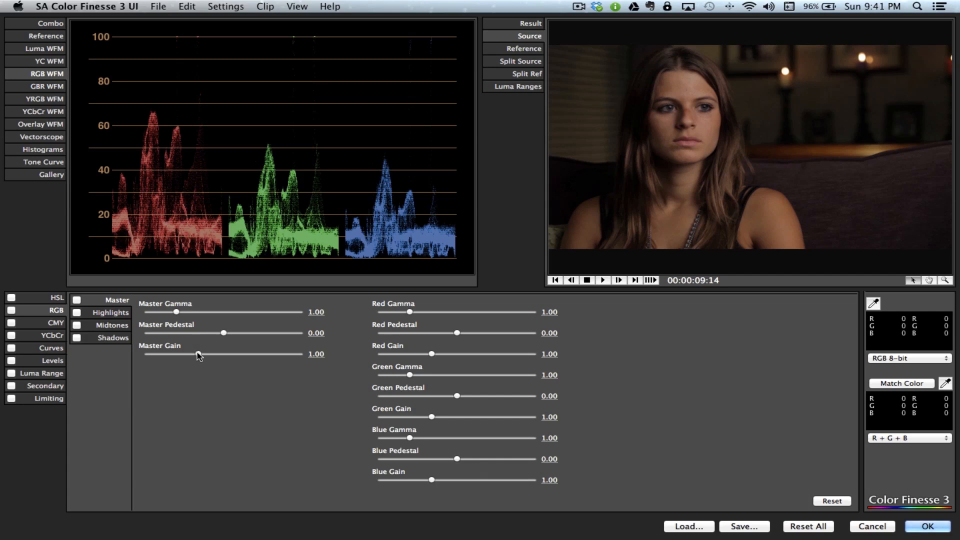
drag(200, 355, 233, 355)
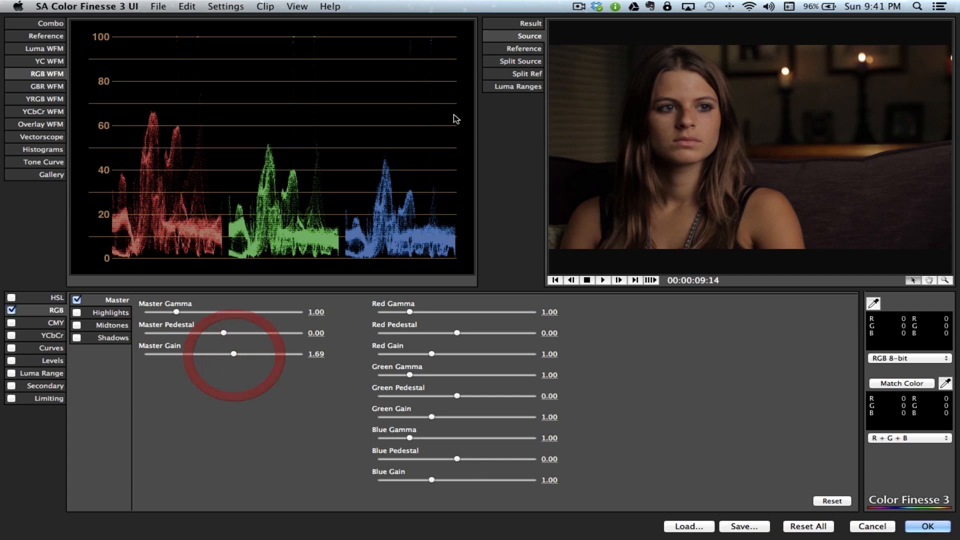
click(525, 26)
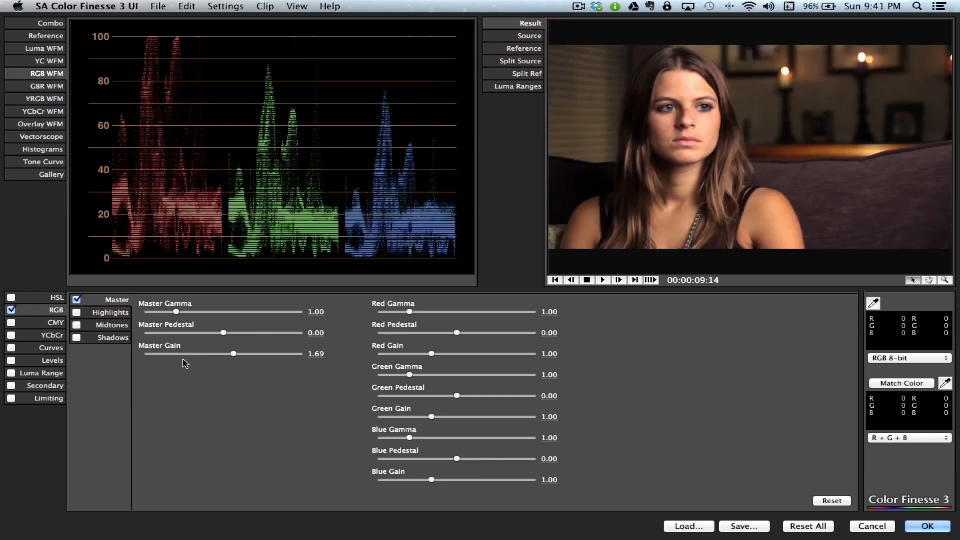
drag(234, 355, 225, 355)
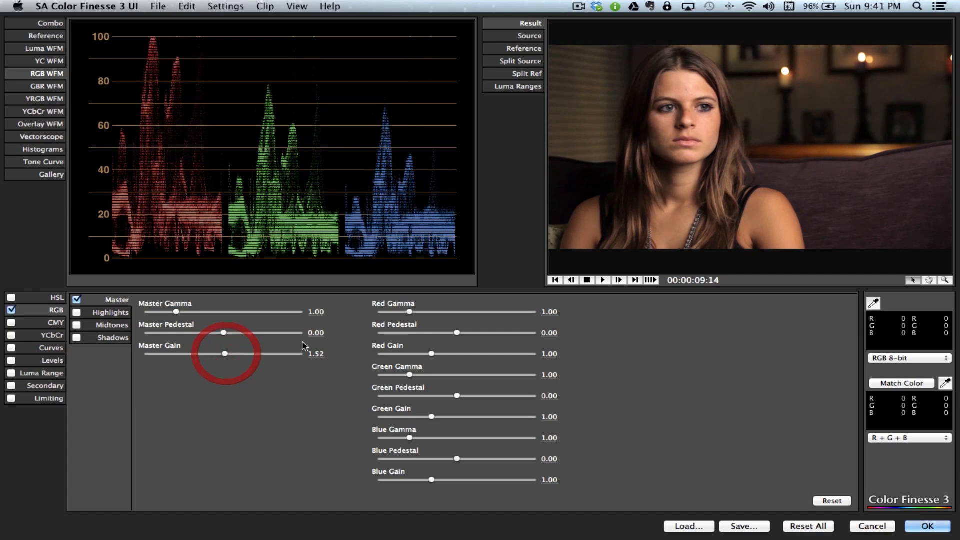
drag(431, 480, 452, 480)
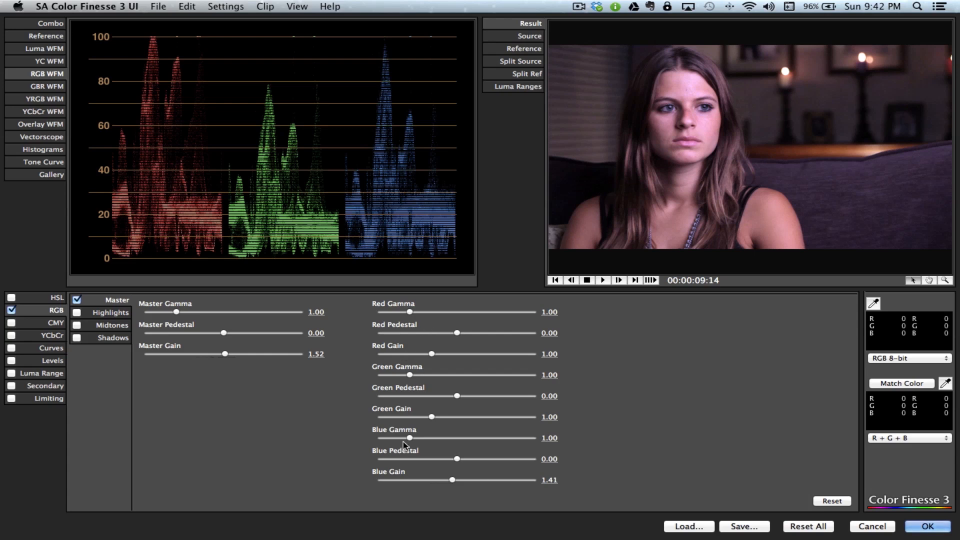
drag(431, 416, 446, 416)
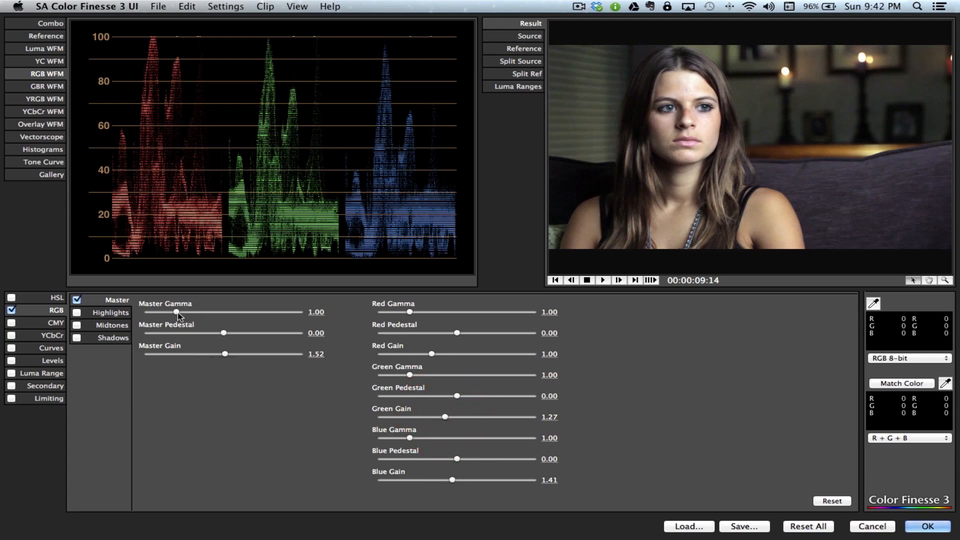
Refine the RGB master controls to Master Gamma 1.19, Master Pedestal -0.02 and Master Gain 1.51.
drag(178, 312, 185, 312)
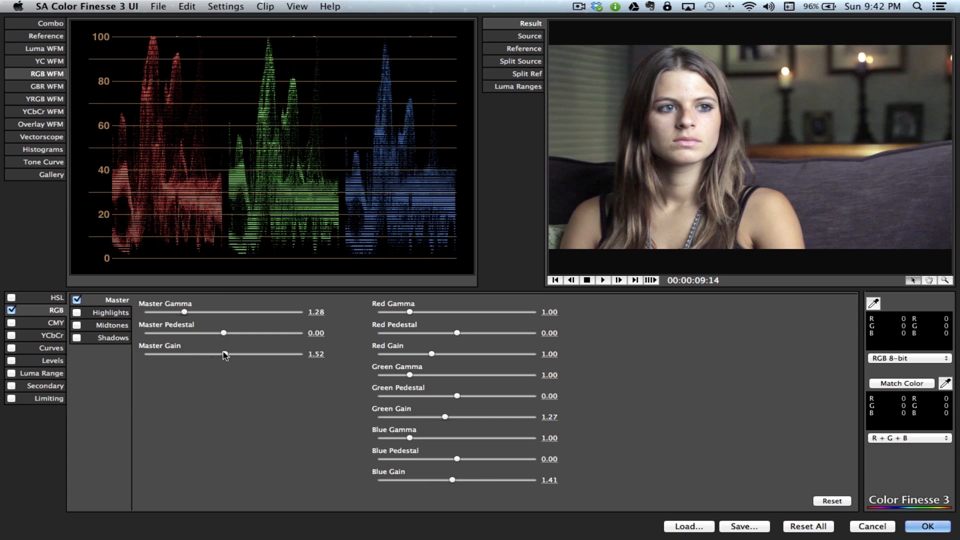
drag(224, 354, 222, 334)
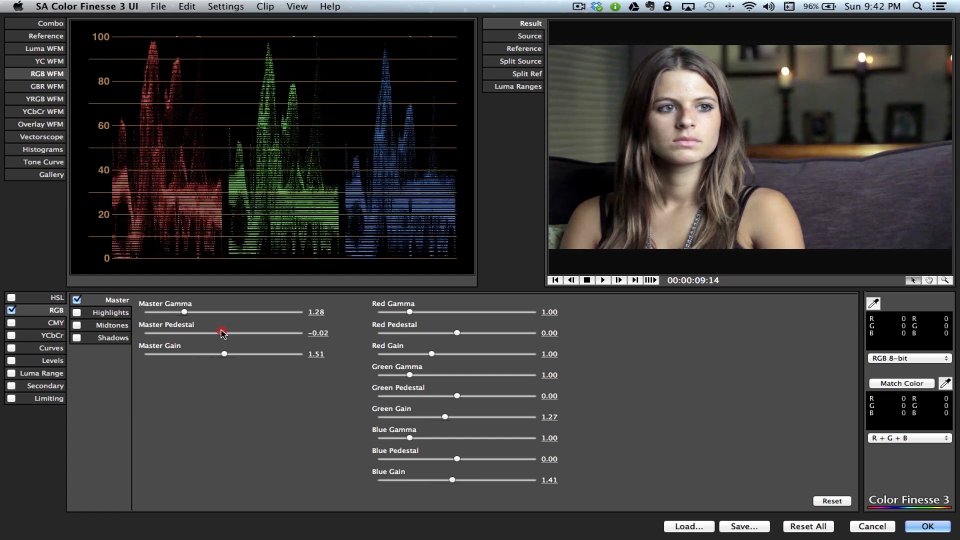
drag(222, 334, 223, 333)
click(520, 23)
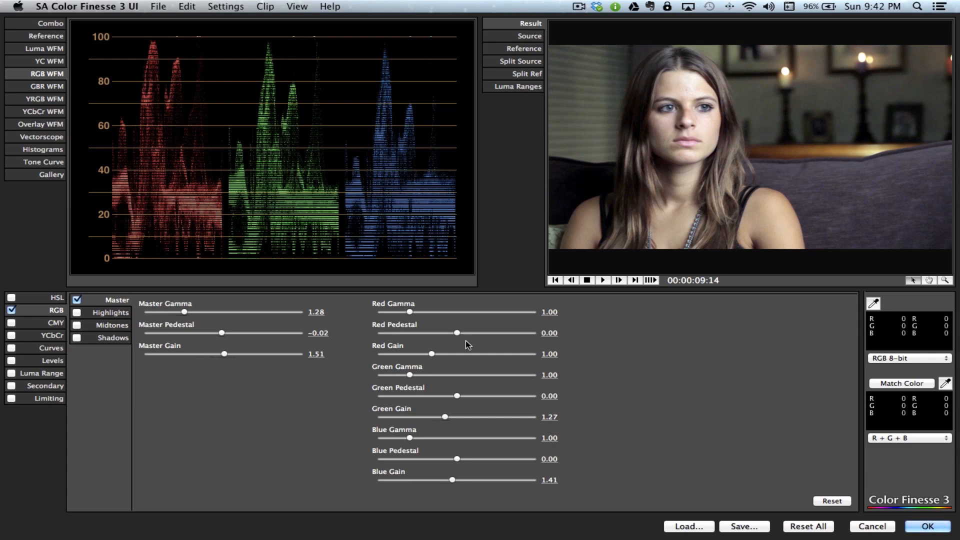
drag(187, 312, 184, 311)
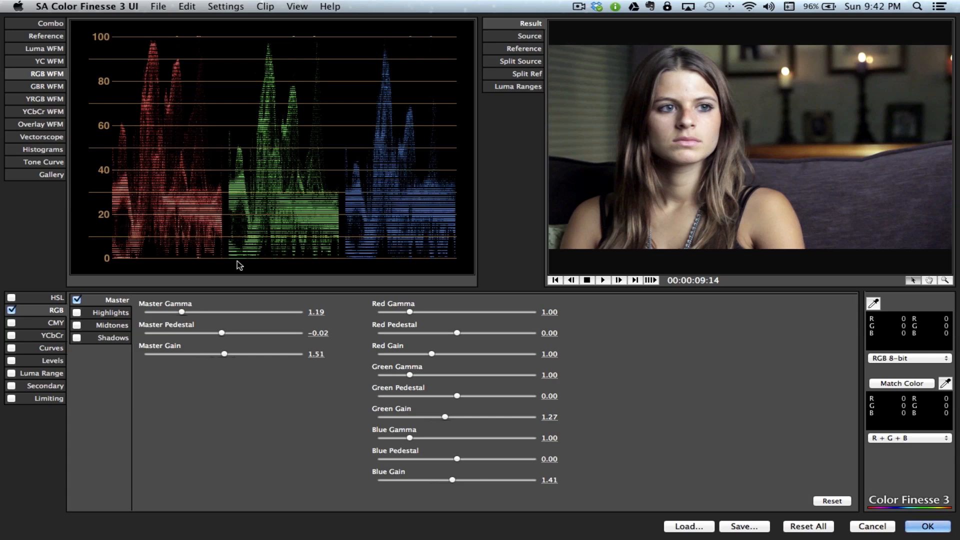
Set the RGB midtones to Master Gamma 0.86, Master Pedestal -0.03 and Master Gain 0.97, and apply the correction to the layer.
click(111, 326)
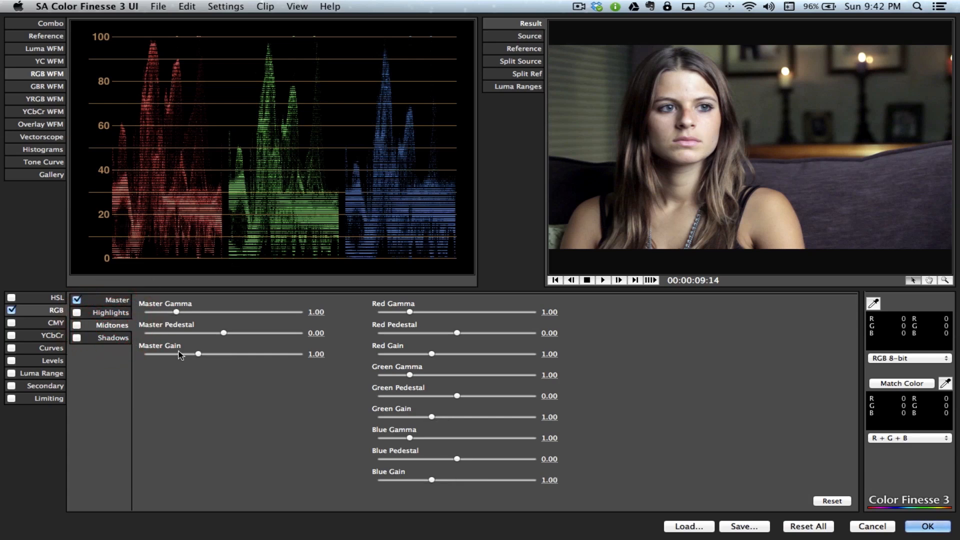
drag(178, 312, 171, 313)
drag(223, 333, 197, 356)
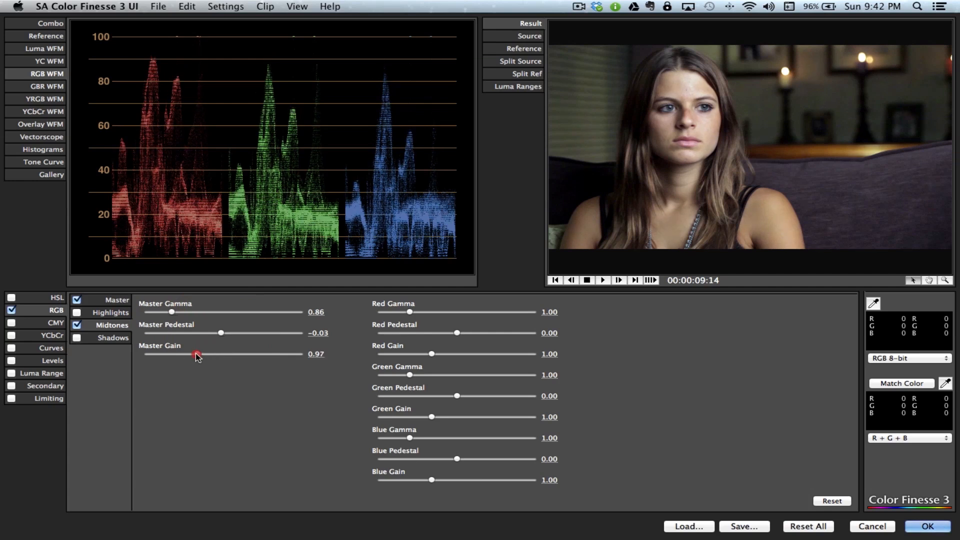
drag(197, 356, 197, 357)
click(111, 300)
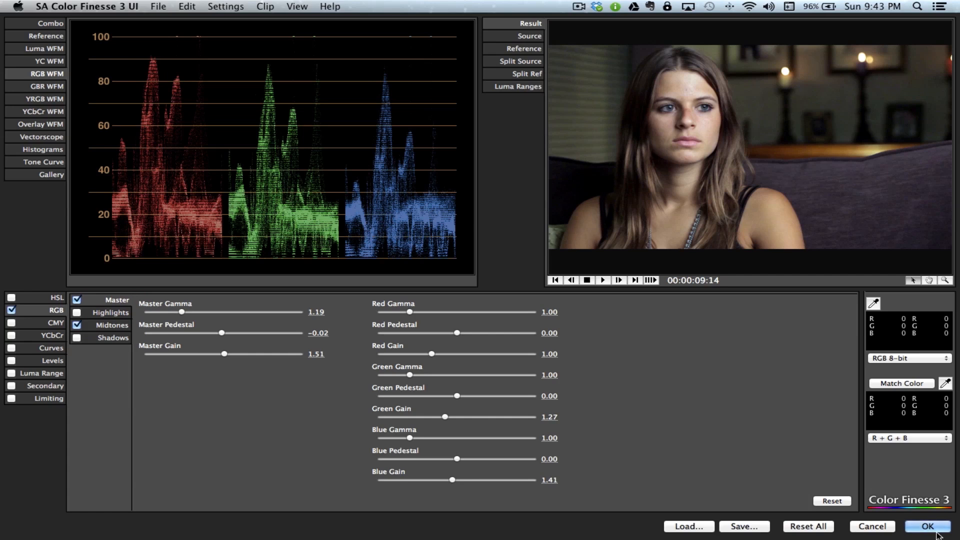
click(932, 528)
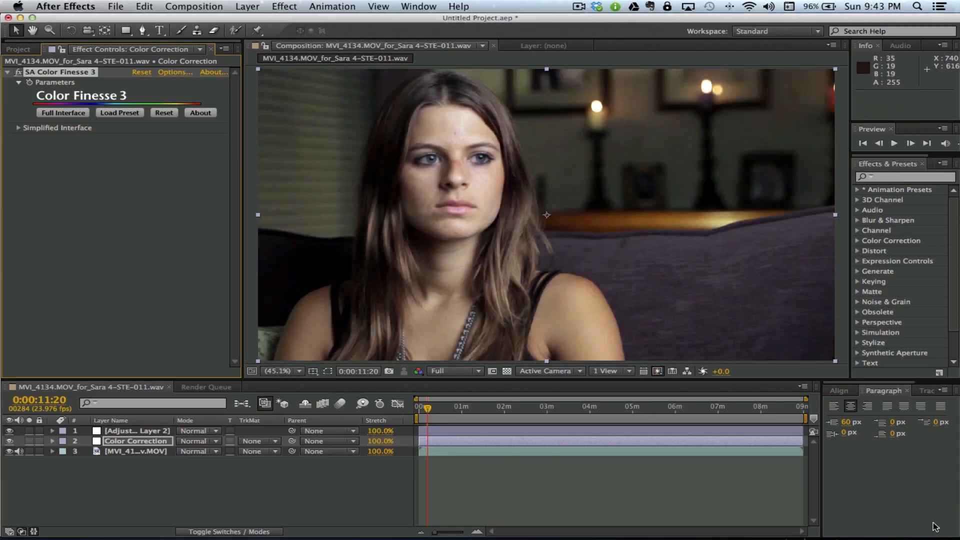
Compare the footage without and with the correction by hiding and showing the Color Correction layer.
click(10, 442)
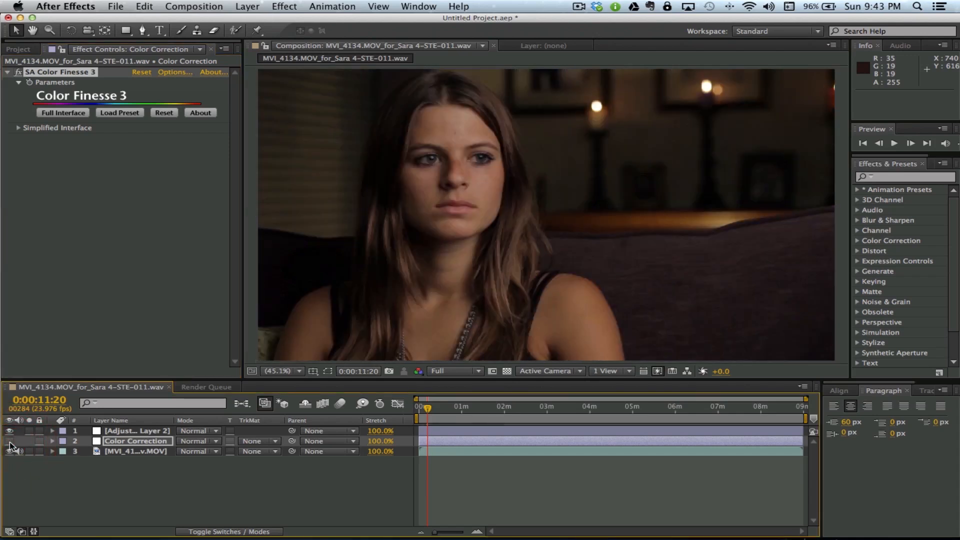
click(10, 441)
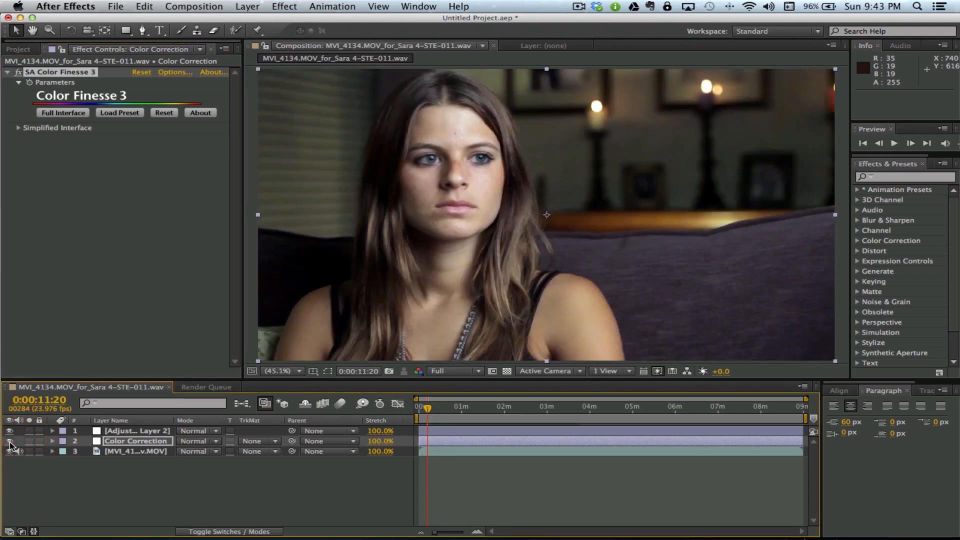